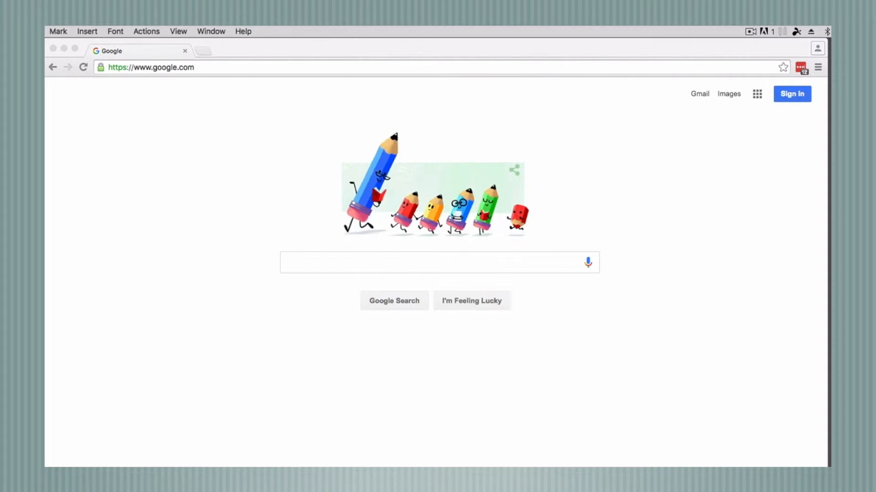
# Load google.com/business in Chrome and start setting up a new business listing
pyautogui.click(216, 67)
pyautogui.click(247, 67)
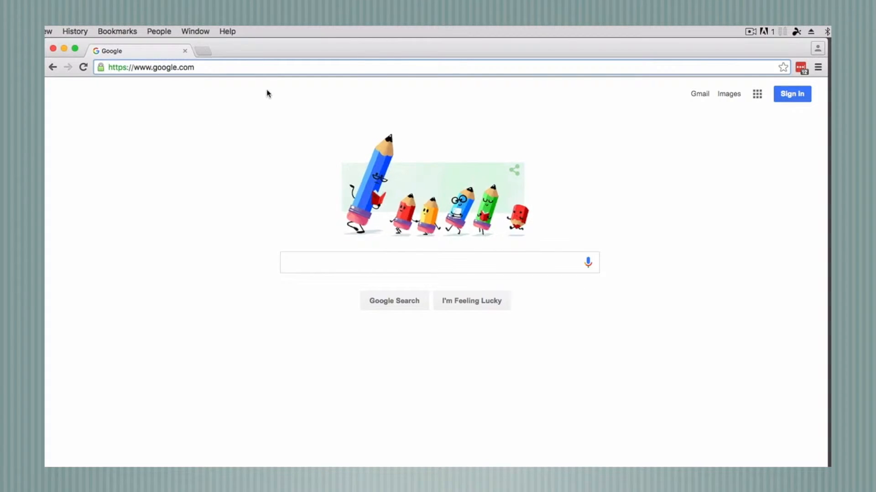
pyautogui.write('/b')
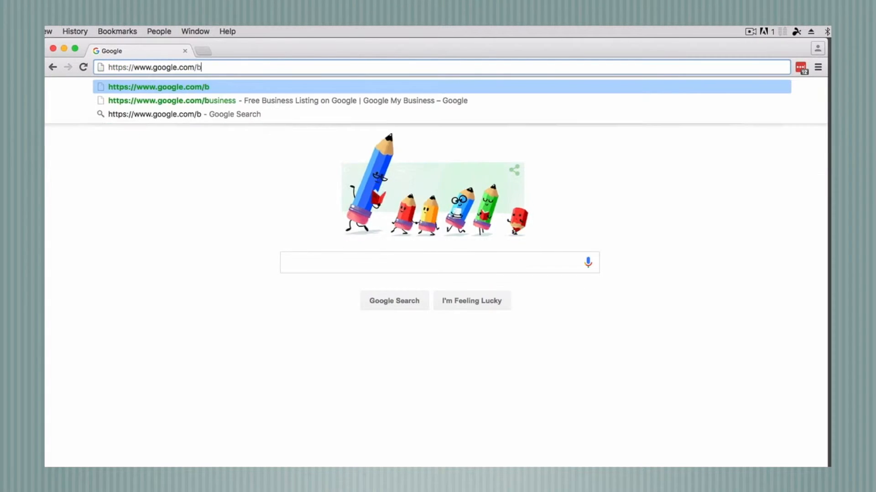
pyautogui.write('usiness')
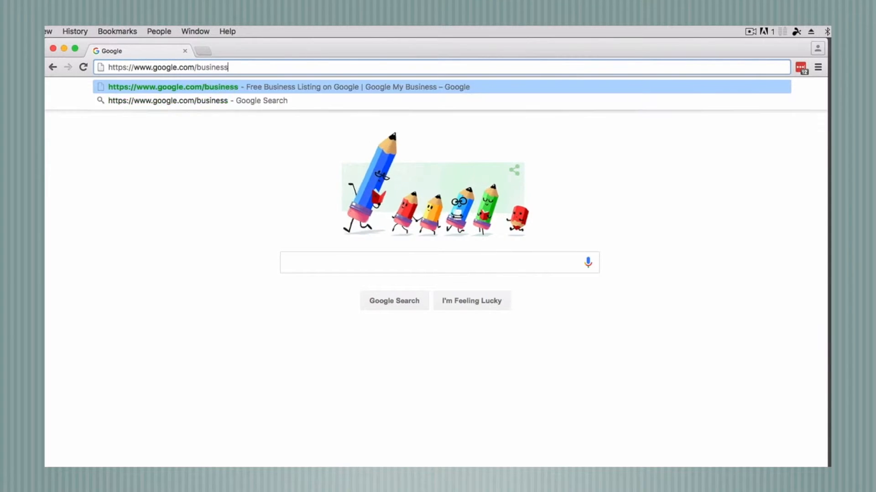
pyautogui.press('Return')
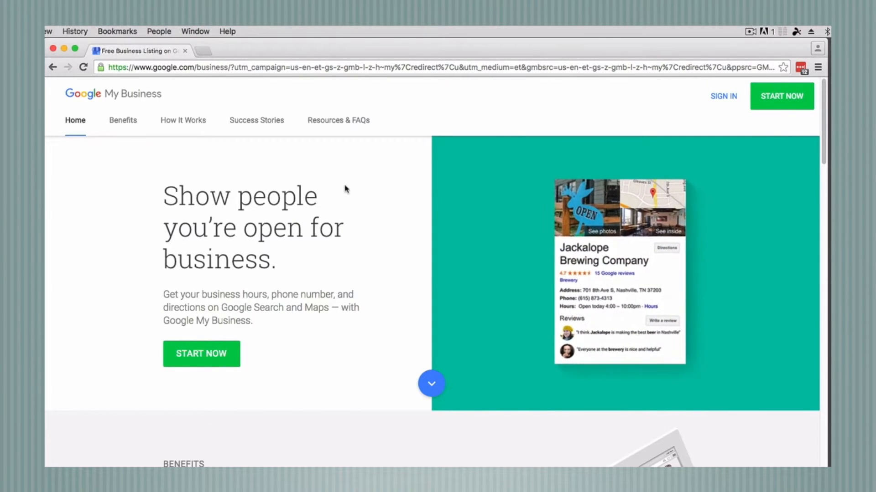
pyautogui.click(186, 362)
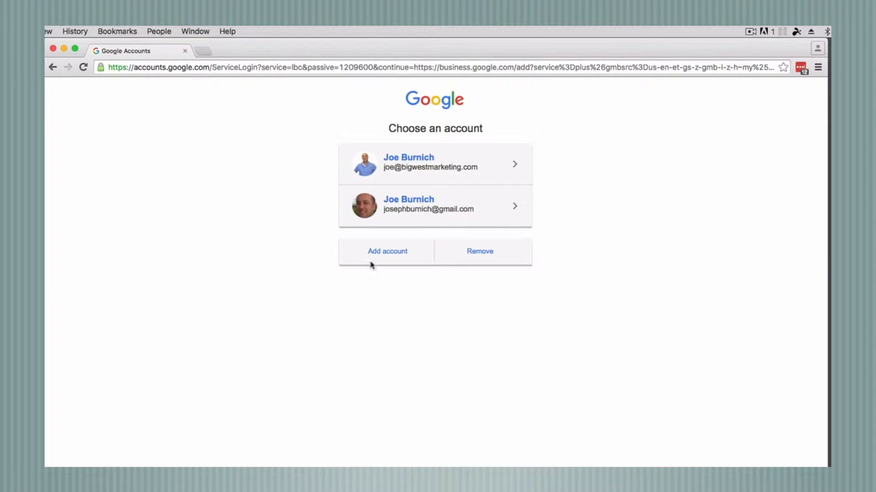
# Choose to use another account, then start creating a brand-new Google Account
pyautogui.click(388, 252)
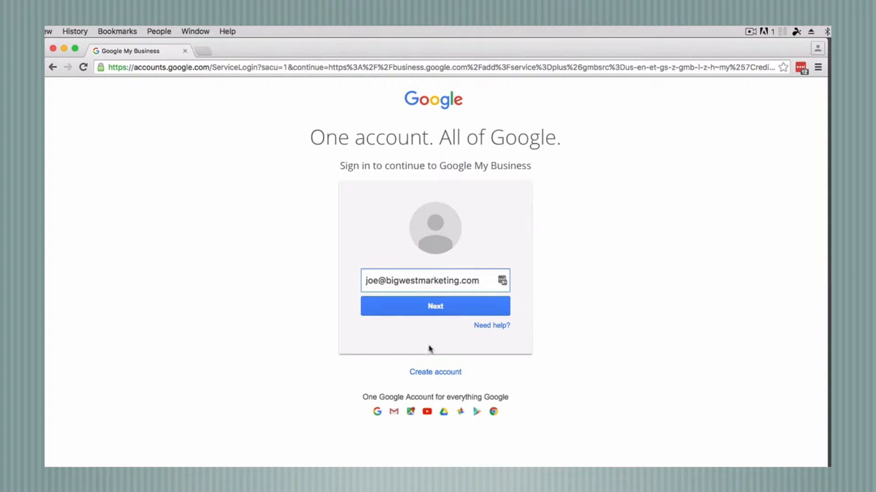
pyautogui.click(435, 373)
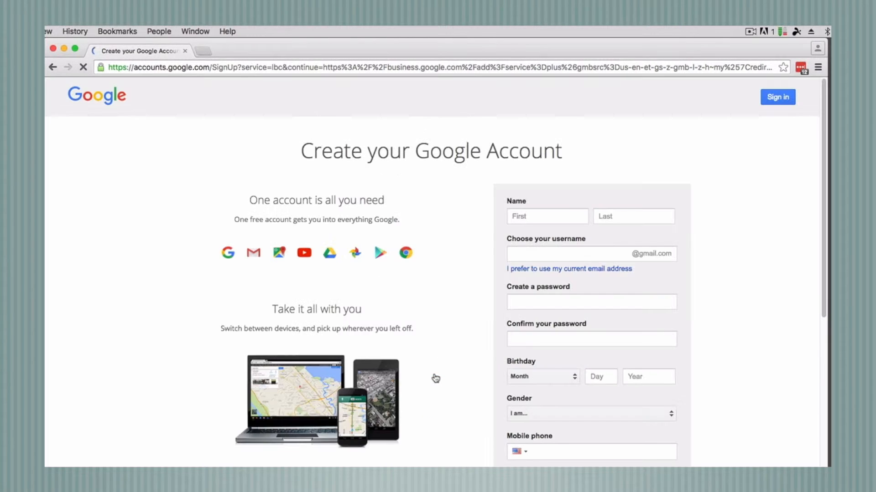
# Enter the account holder's first and last name and a new Gmail username
pyautogui.click(543, 218)
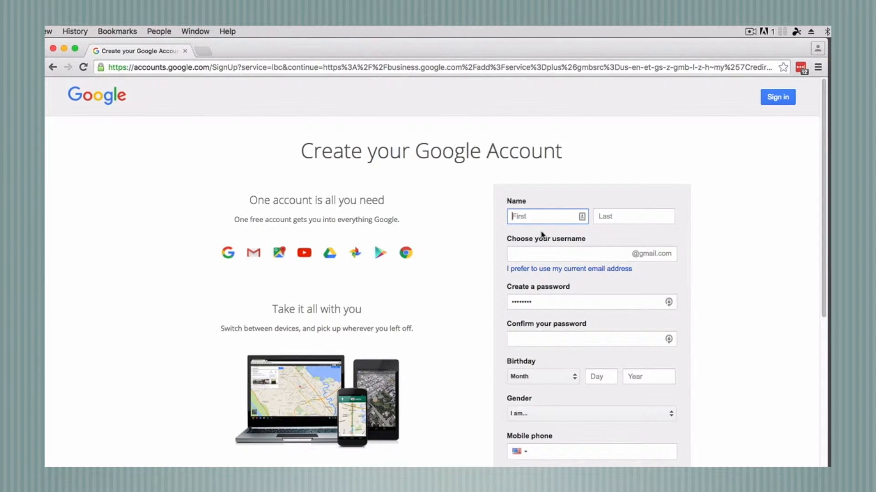
pyautogui.press('Tab')
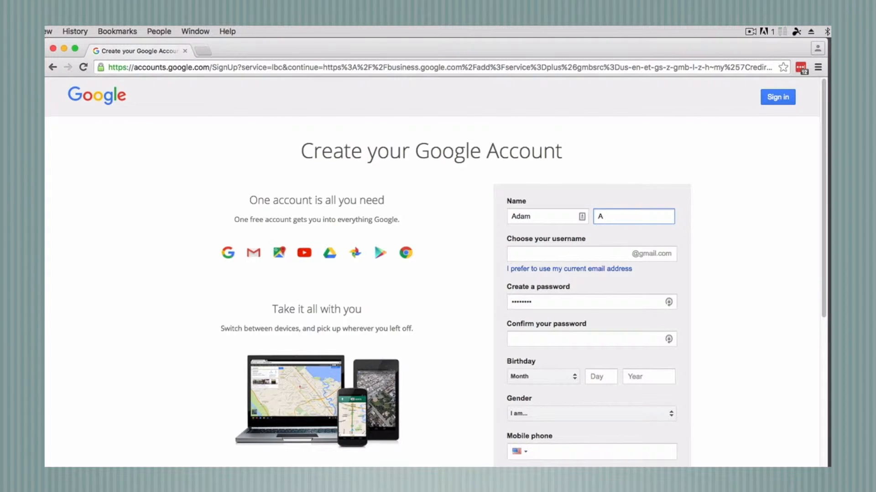
pyautogui.click(557, 254)
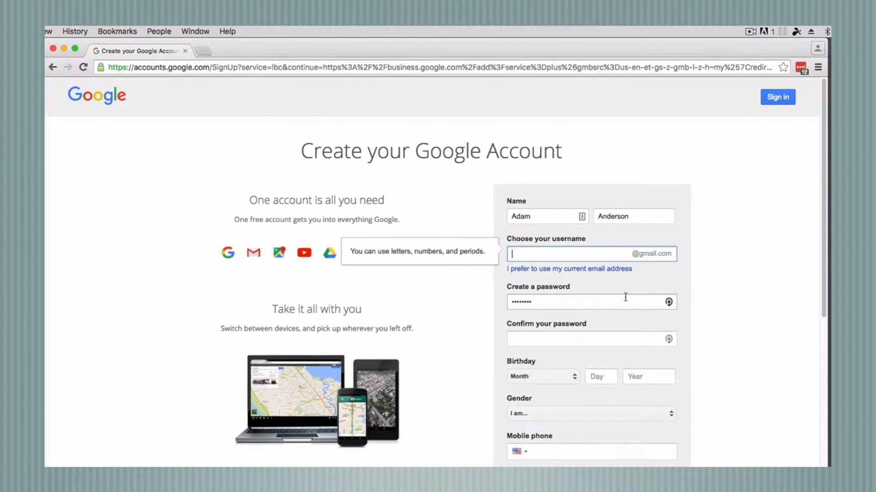
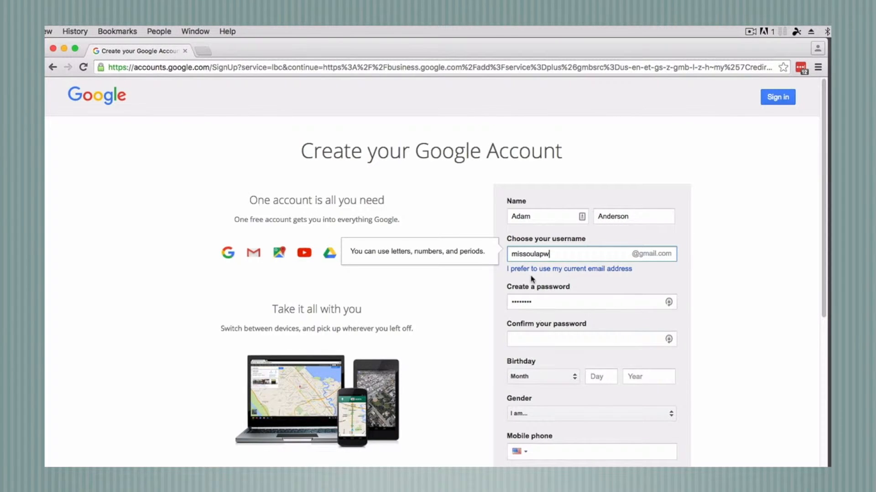
# Replace the autofilled password with a new one and confirm it
pyautogui.click(721, 295)
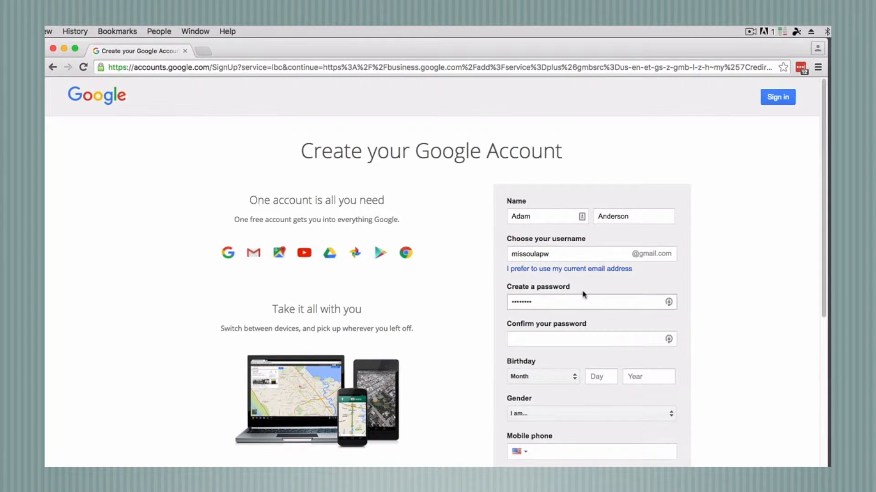
pyautogui.doubleClick(542, 301)
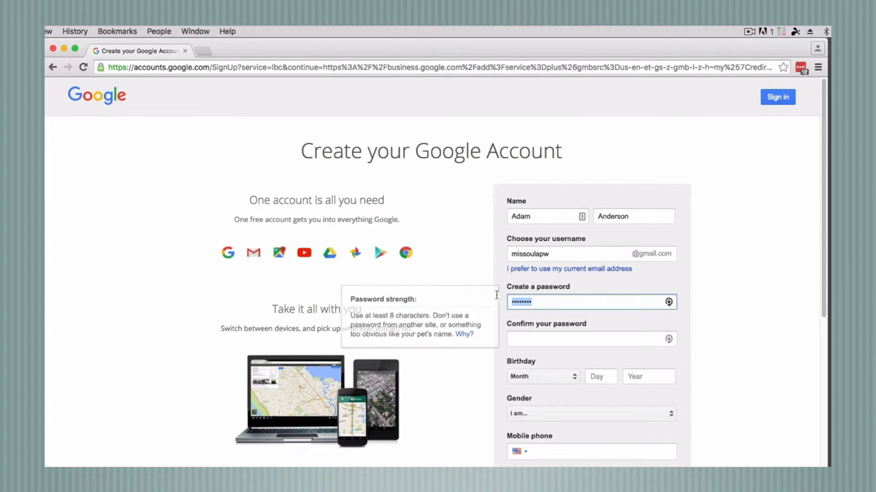
pyautogui.write('•••••••••')
pyautogui.click(520, 338)
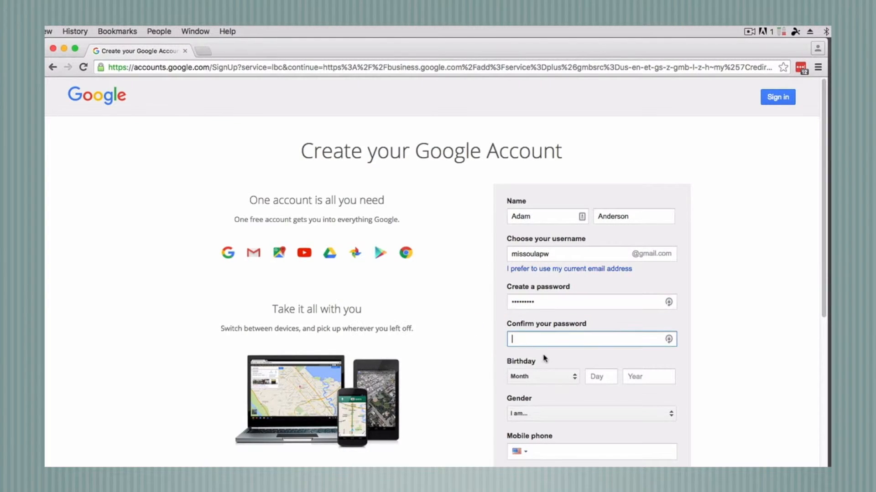
pyautogui.write('•••••••••')
pyautogui.click(574, 375)
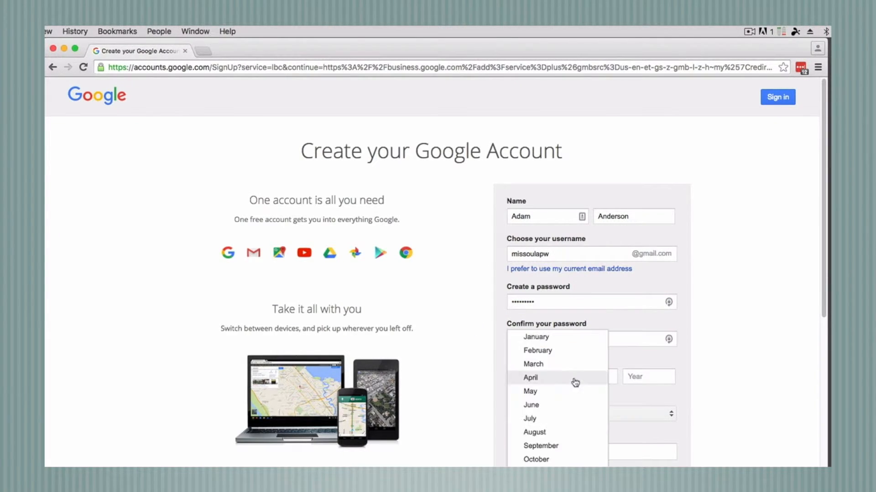
pyautogui.click(539, 351)
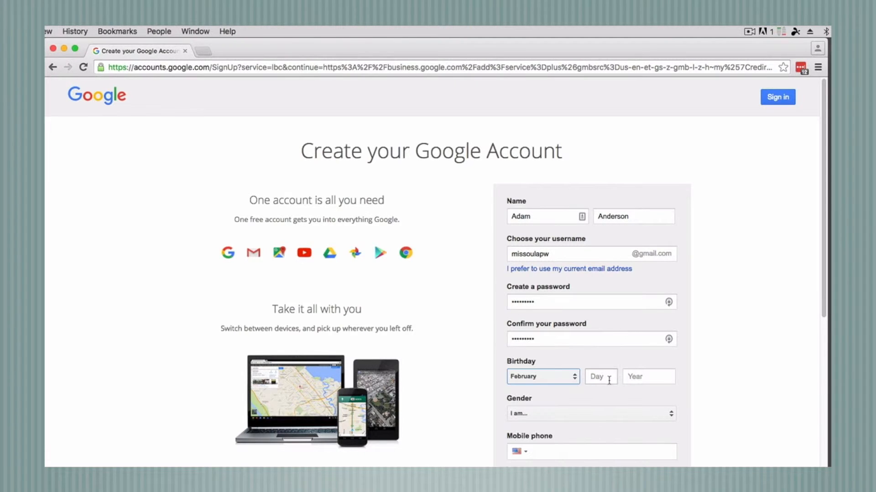
pyautogui.click(605, 376)
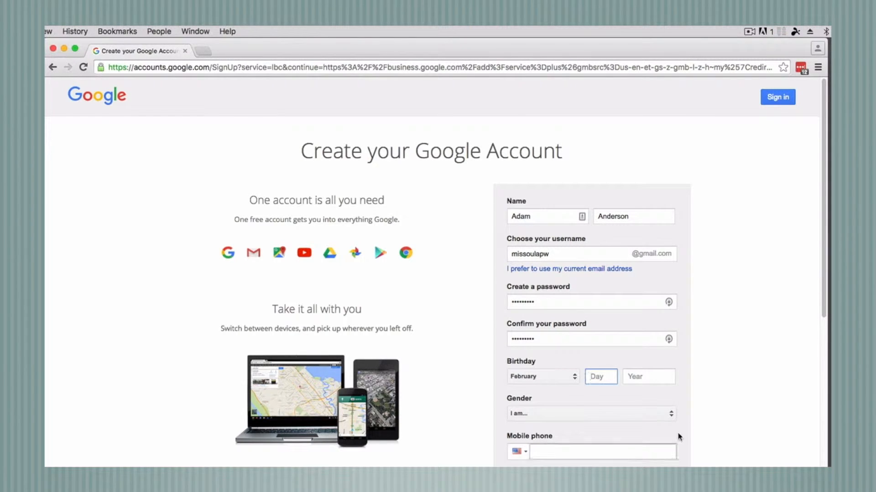
pyautogui.write('21')
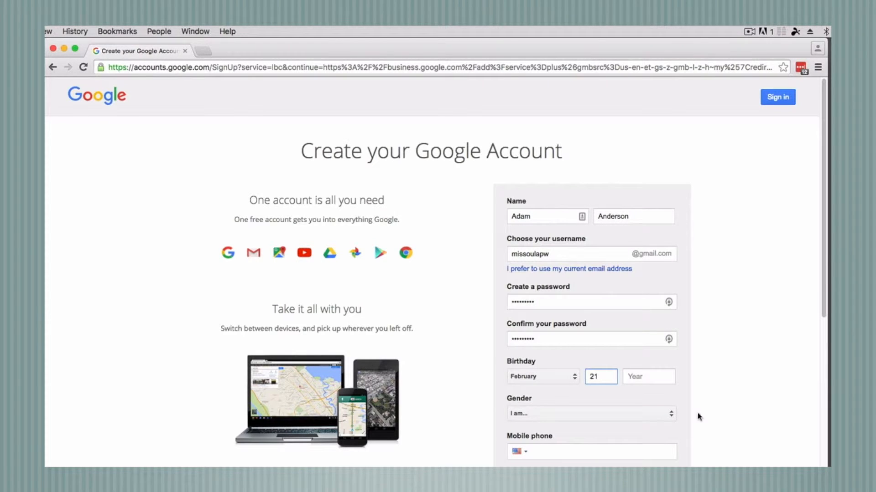
pyautogui.click(641, 370)
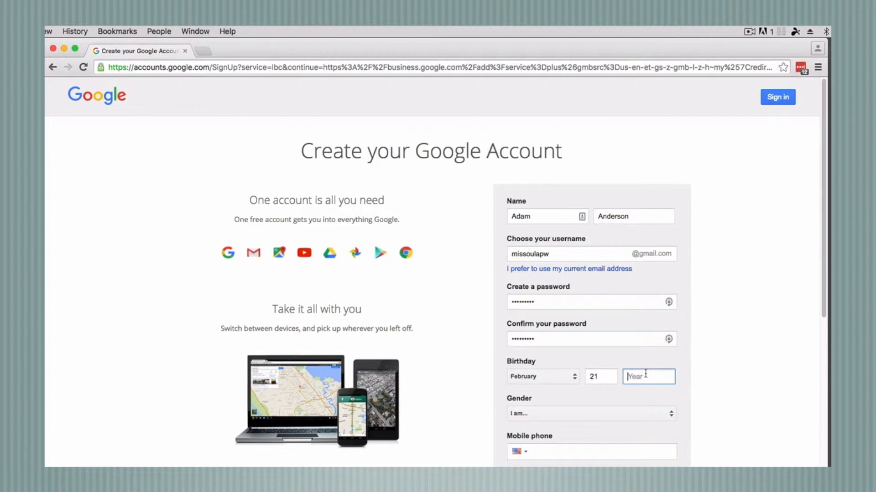
pyautogui.write('1977')
pyautogui.click(615, 415)
# Set the gender to Male and enter the mobile phone number
pyautogui.click(540, 427)
pyautogui.scroll(-3, 624, 424)
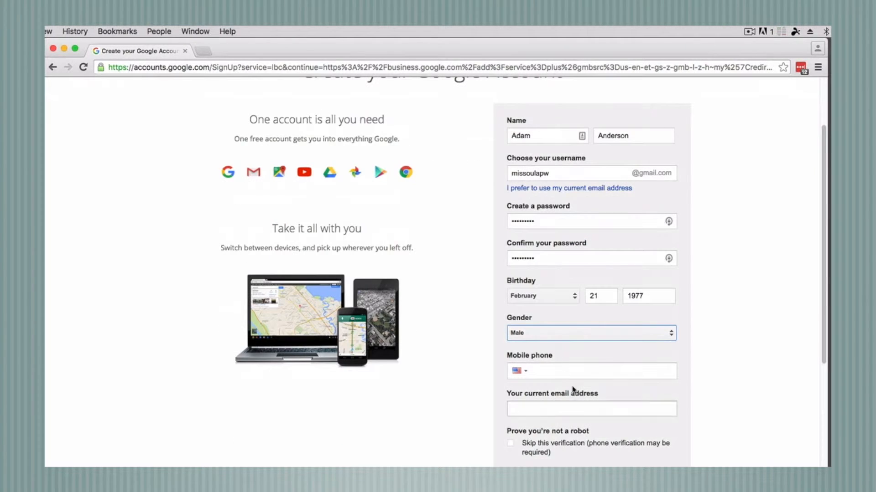
pyautogui.click(572, 371)
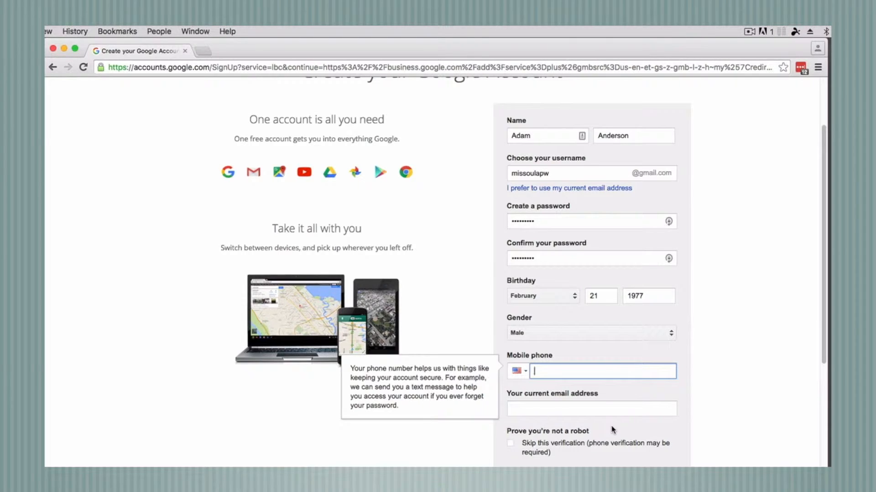
pyautogui.click(580, 409)
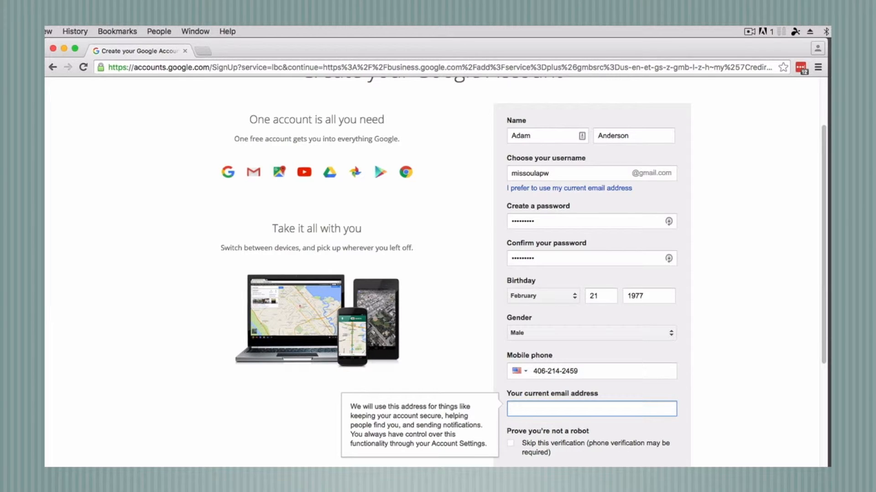
# Skip the verification, agree to the Google Terms of Service, and submit the form
pyautogui.scroll(1, 601, 433)
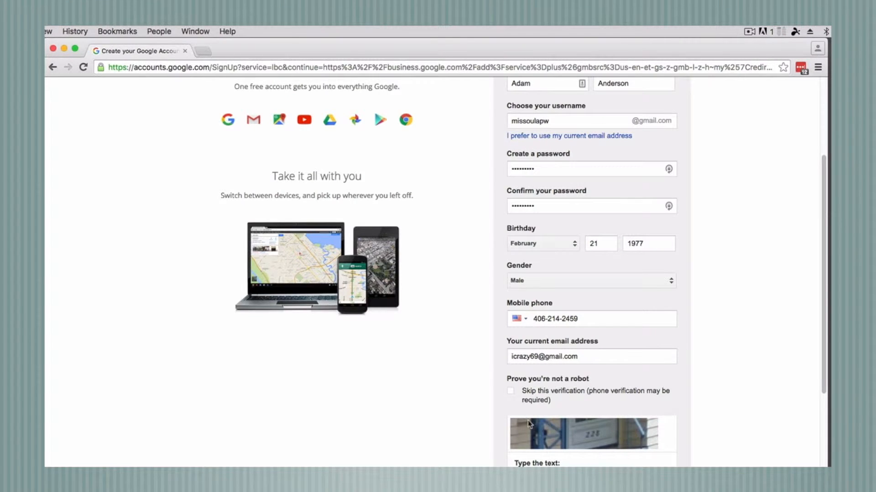
pyautogui.click(510, 391)
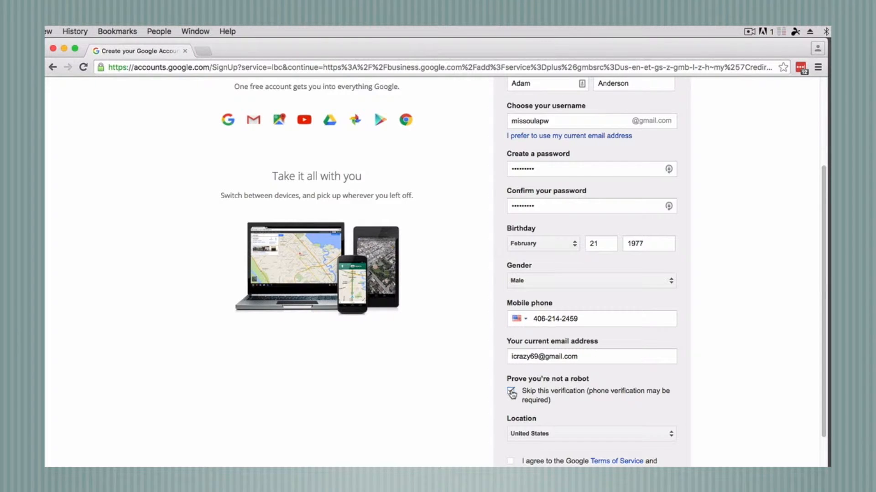
pyautogui.scroll(-3, 610, 411)
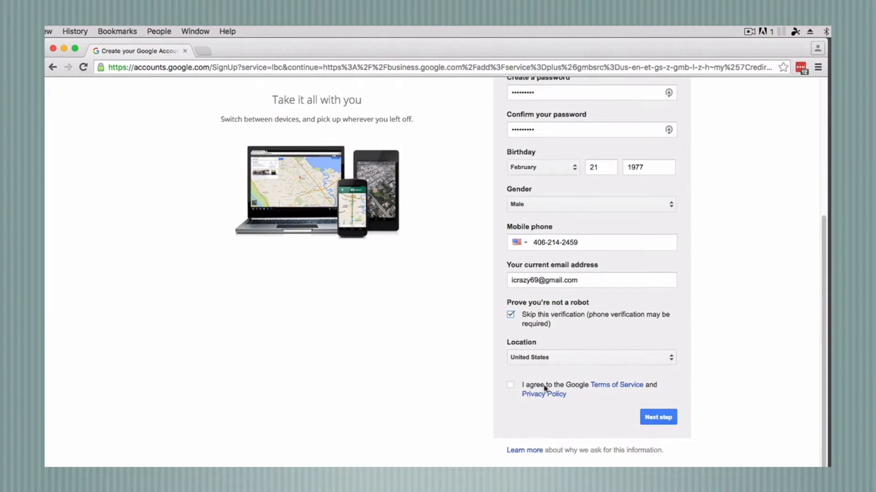
pyautogui.click(511, 388)
pyautogui.click(644, 418)
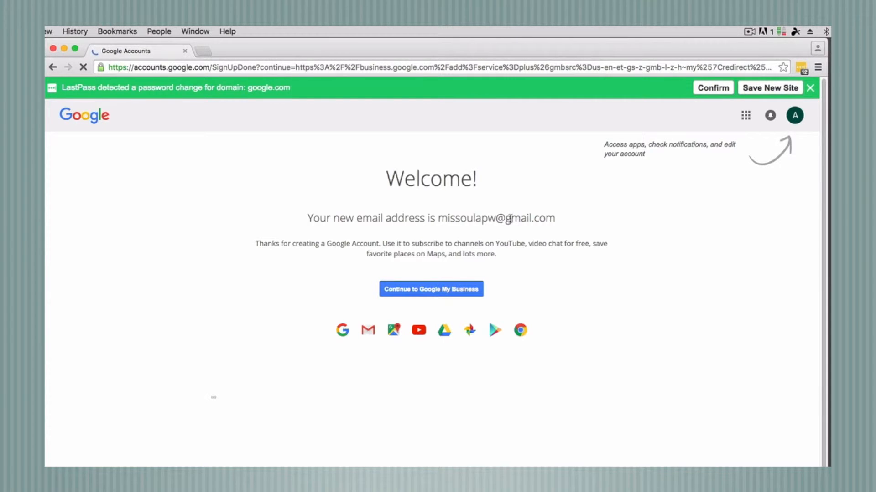
# Select the new Gmail address on the welcome page and continue to Google My Business
pyautogui.moveTo(438, 219); pyautogui.dragTo(556, 219)
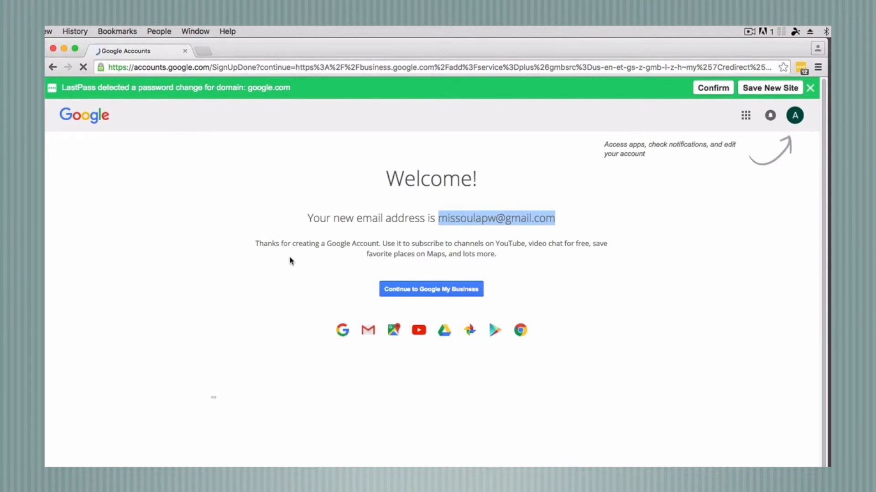
pyautogui.click(431, 289)
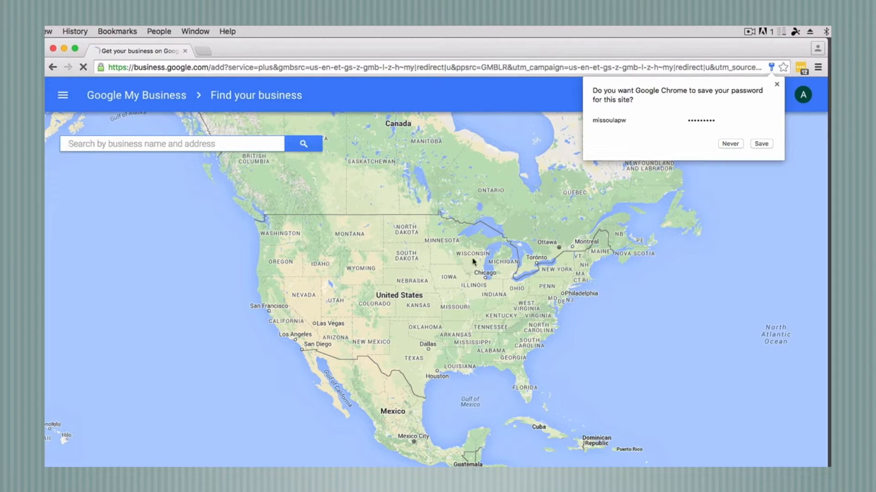
# Dismiss the save-password offer, search for the business's street address, and add details manually
pyautogui.click(777, 84)
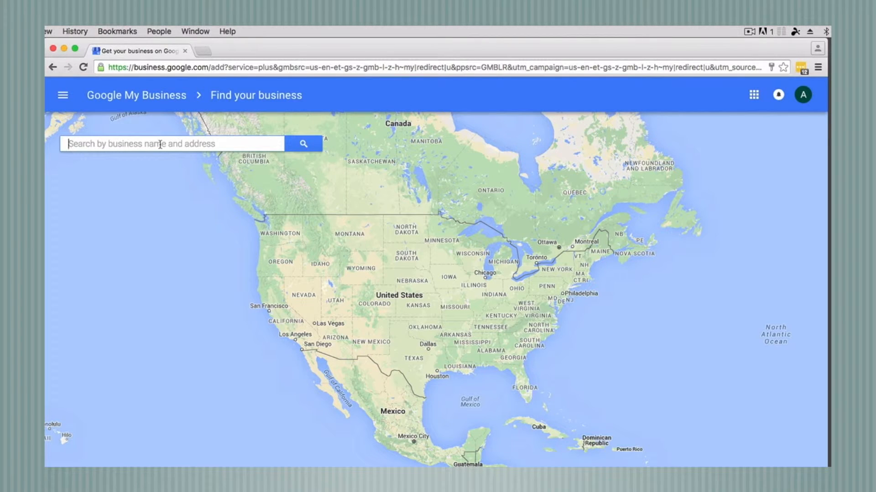
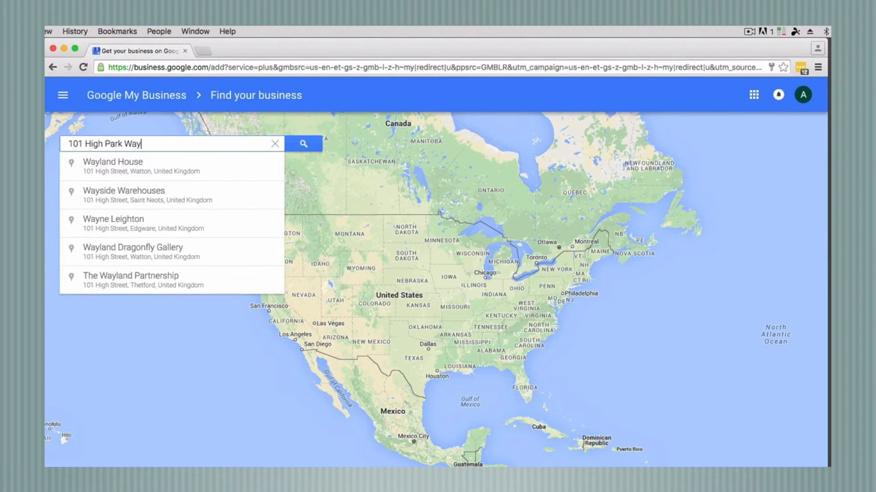
pyautogui.click(313, 147)
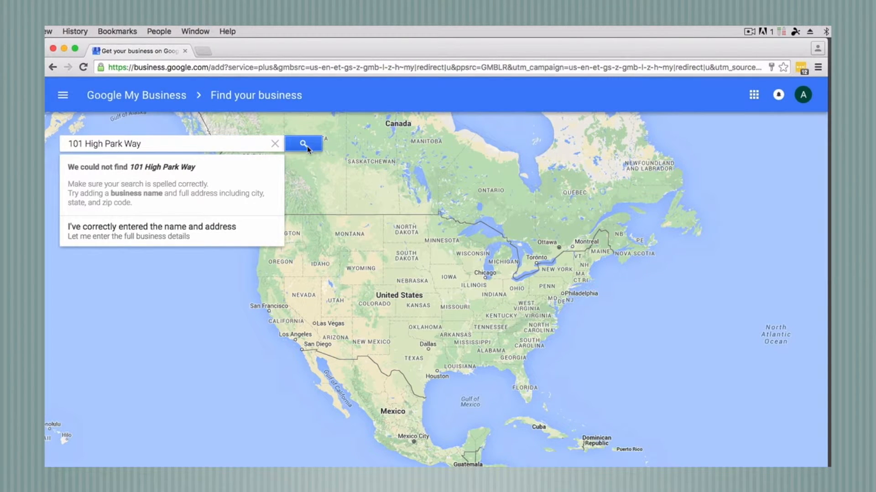
pyautogui.click(139, 237)
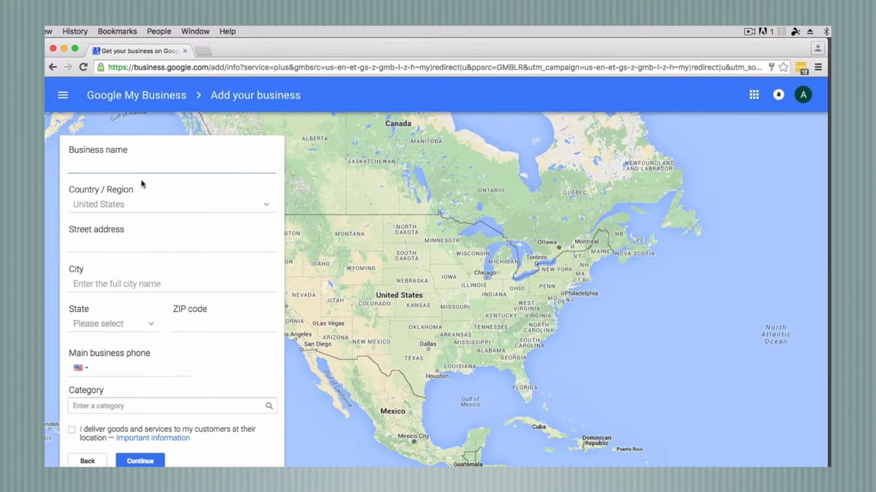
# Name the listing 'Missoula Power Washing' and enter its street address
pyautogui.write('Missoula Power Washing')
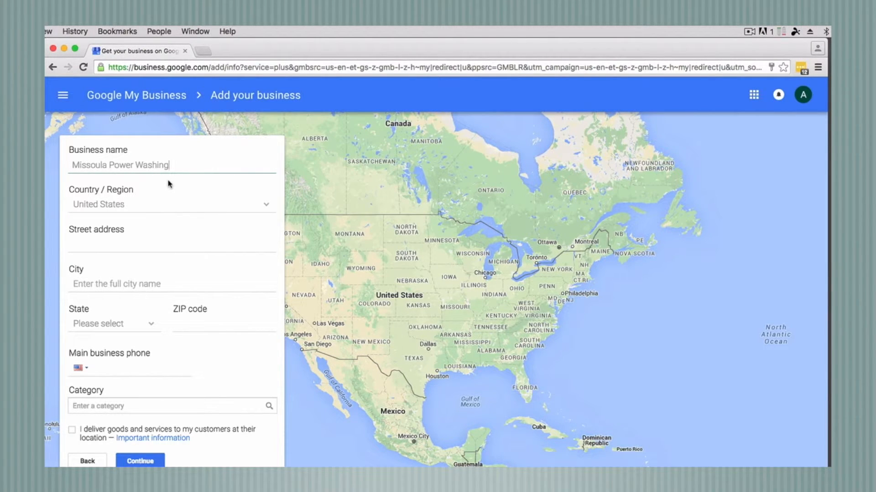
pyautogui.click(87, 244)
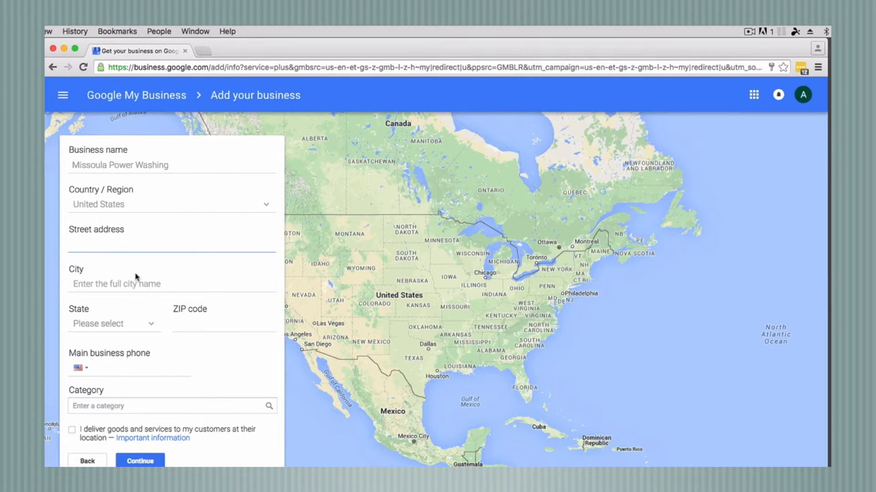
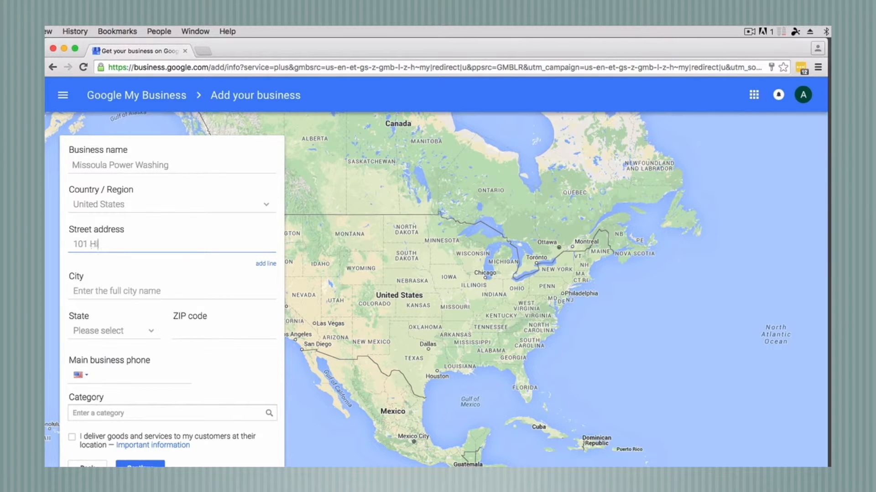
pyautogui.click(102, 294)
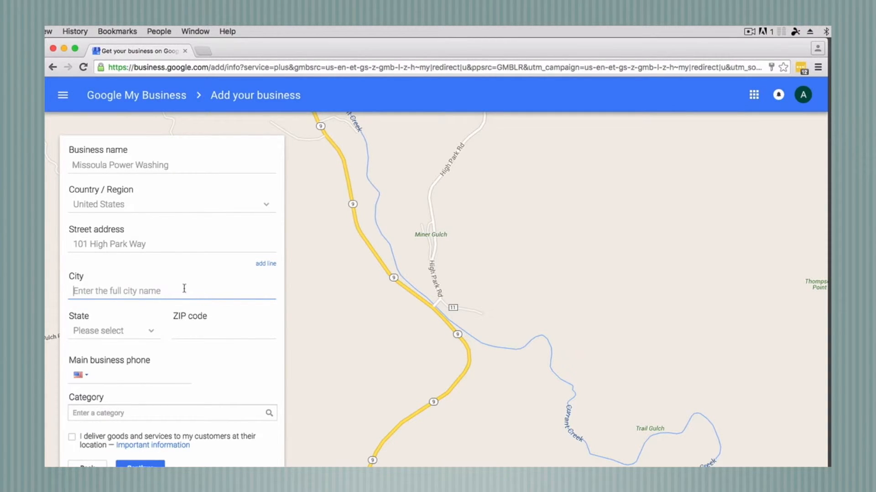
# Fill in city Missoula, state Montana, ZIP code 59803, and the main business phone
pyautogui.write('Missoula')
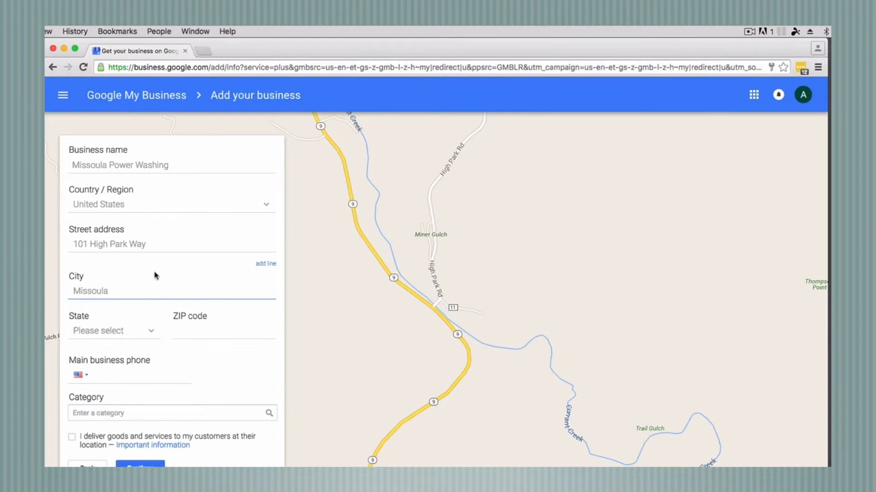
pyautogui.click(124, 333)
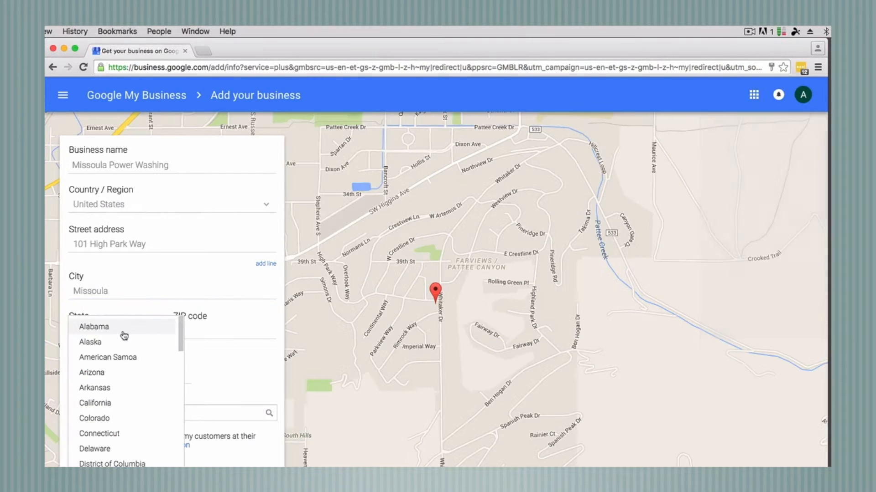
pyautogui.scroll(-10, 128, 356)
pyautogui.scroll(4, 123, 383)
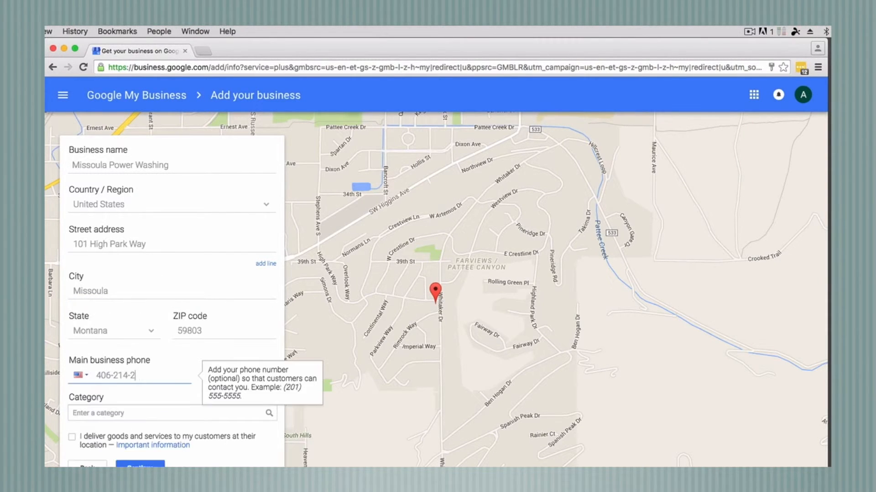
pyautogui.write('459')
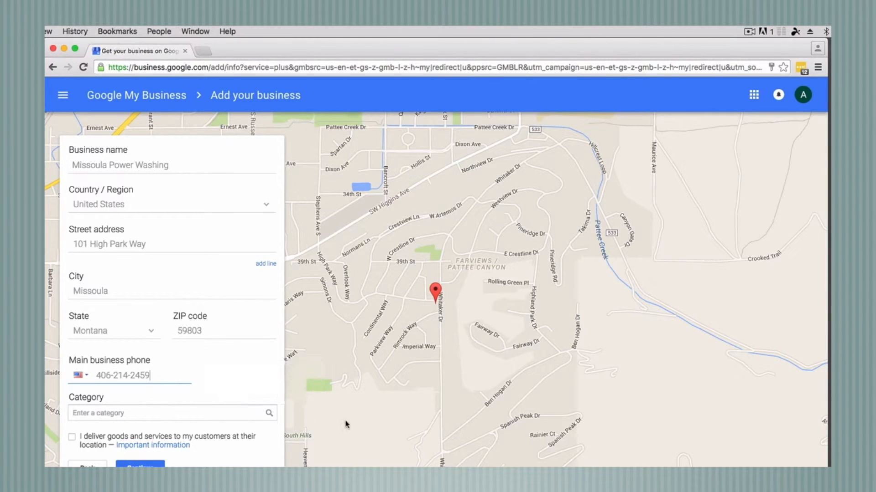
pyautogui.moveTo(224, 411)
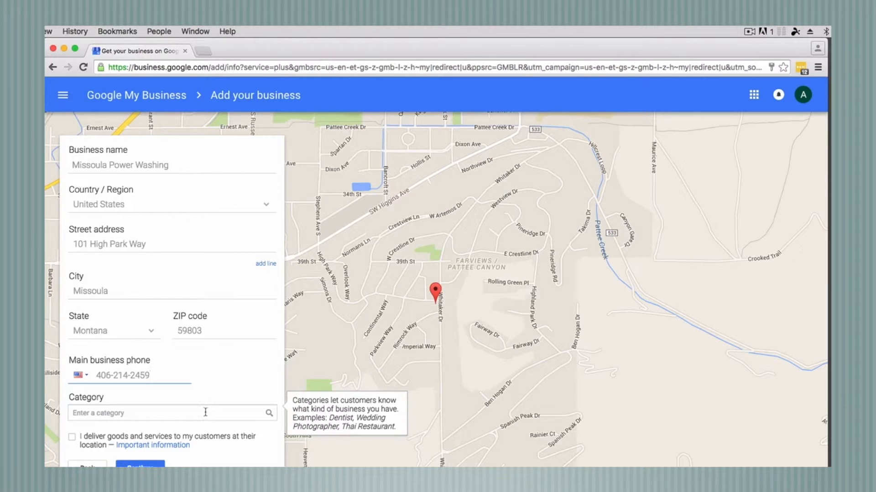
# Replace the 'Power Washing' text with 'Press' and pick the Pressure Washing Service category
pyautogui.click(205, 413)
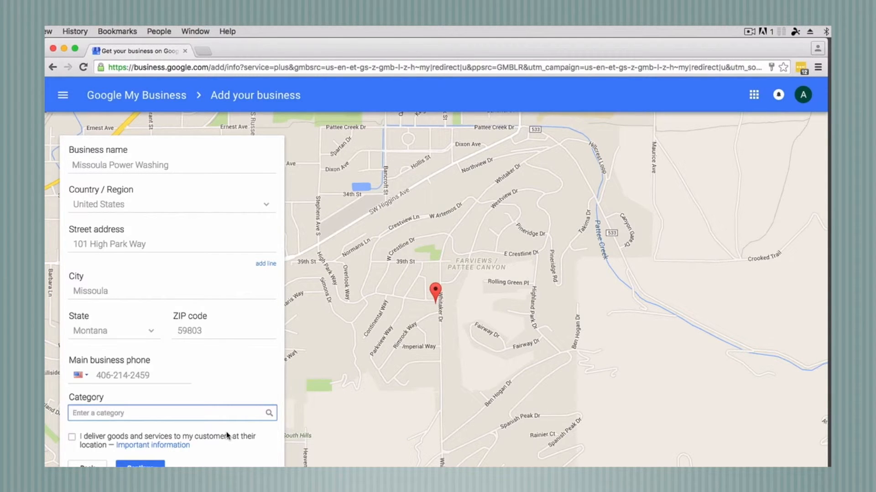
pyautogui.write('powe')
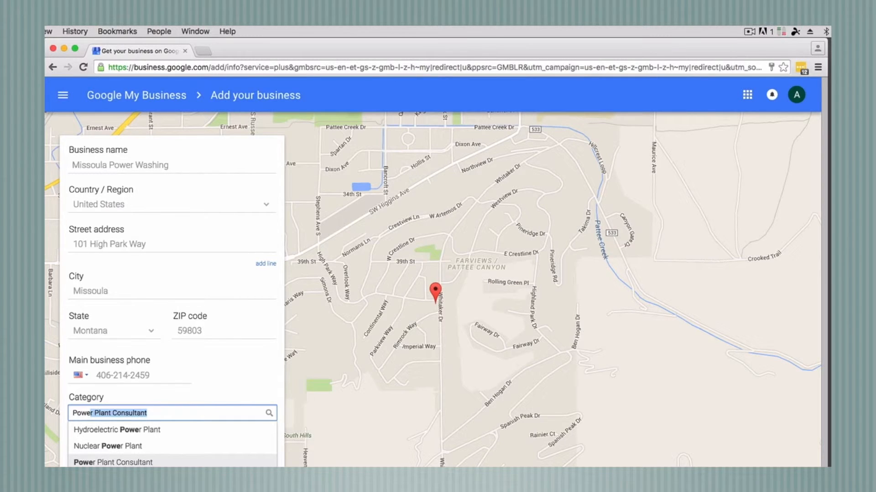
pyautogui.write('r w')
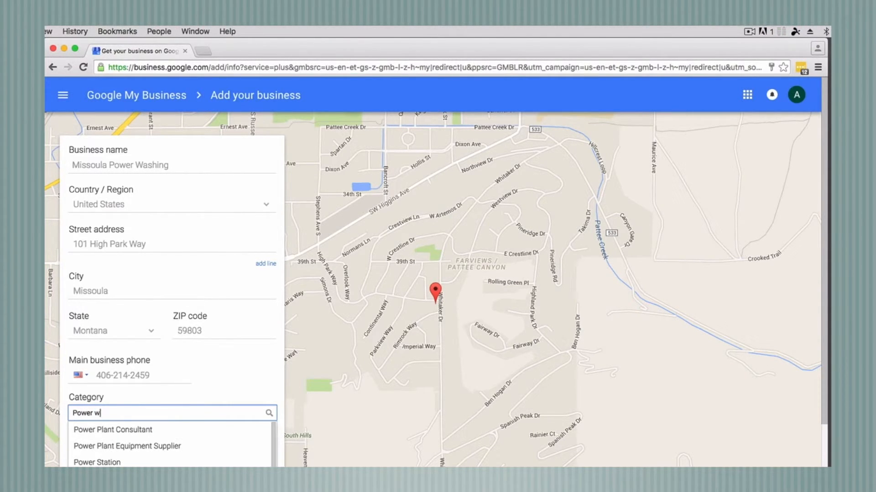
pyautogui.press('BackSpace')
pyautogui.write('Wa')
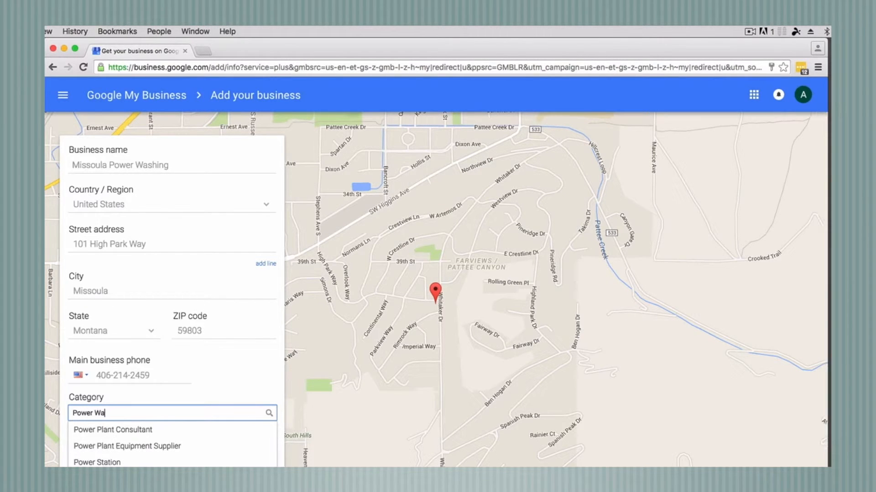
pyautogui.write('shing')
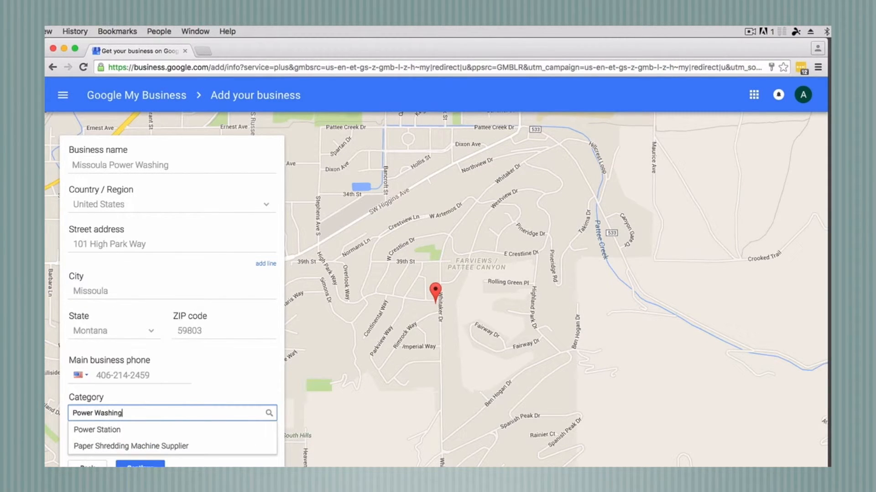
pyautogui.press('BackSpace')
pyautogui.press('BackSpace')
pyautogui.press('BackSpace')
pyautogui.press('BackSpace')
pyautogui.press('BackSpace')
pyautogui.press('BackSpace')
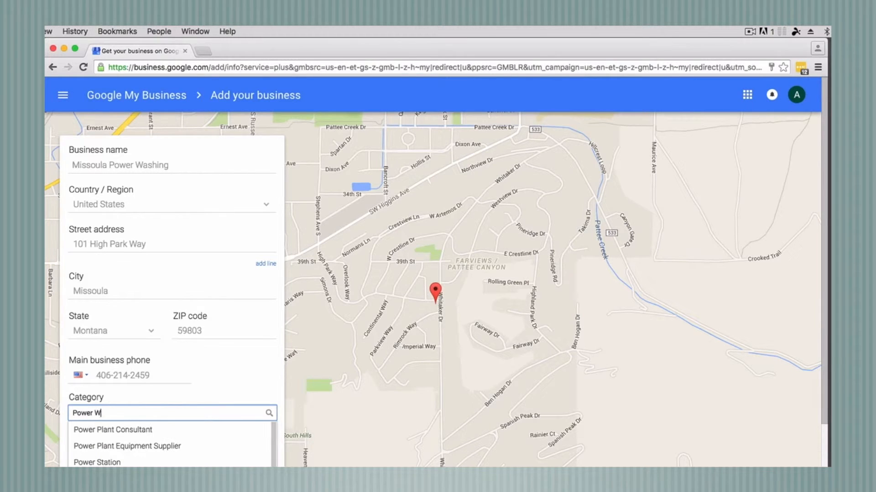
pyautogui.press('BackSpace')
pyautogui.press('BackSpace')
pyautogui.press('BackSpace')
pyautogui.press('BackSpace')
pyautogui.press('BackSpace')
pyautogui.press('BackSpace')
pyautogui.press('BackSpace')
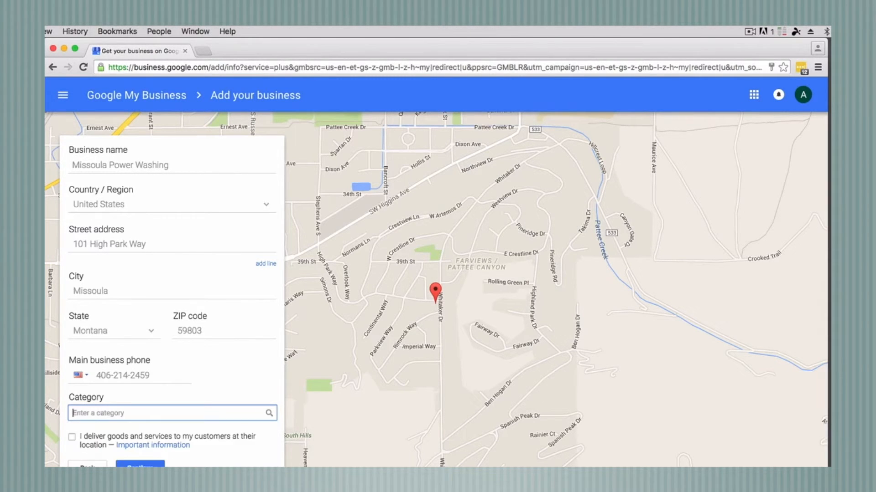
pyautogui.write('Pressure Washing Service')
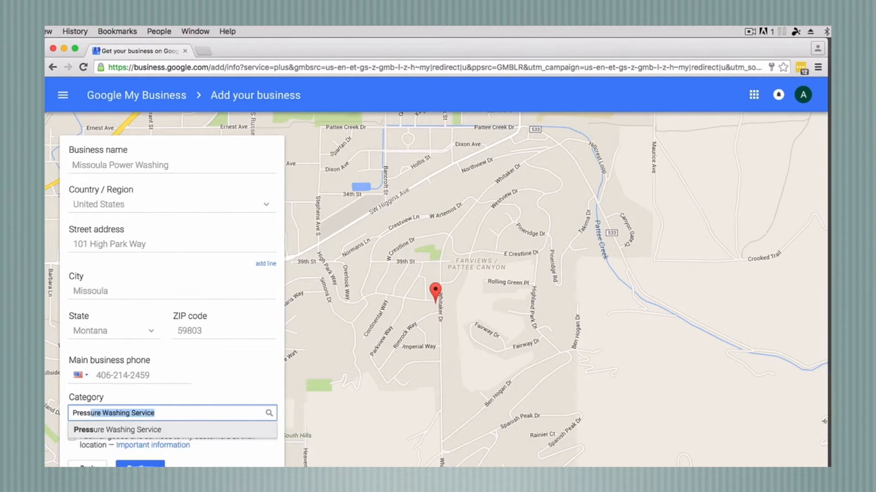
pyautogui.click(207, 415)
pyautogui.click(157, 433)
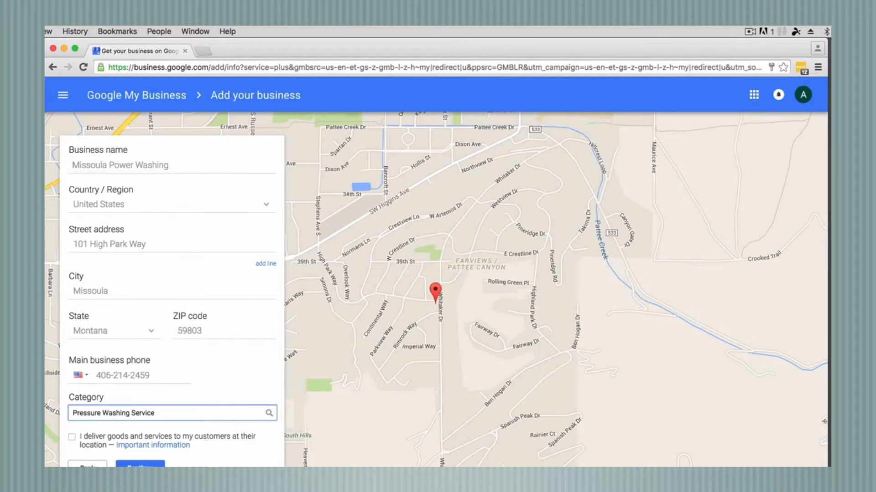
# Mark that goods and services are delivered at customers' locations, then continue
pyautogui.click(71, 438)
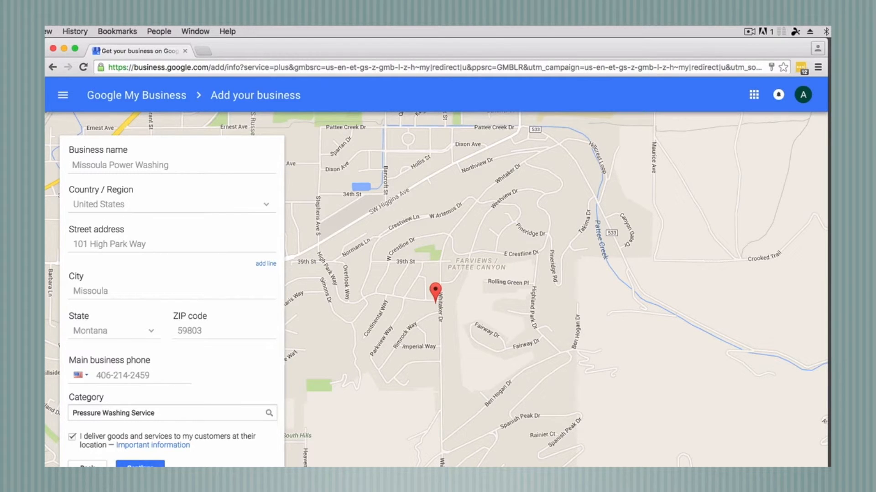
pyautogui.click(140, 464)
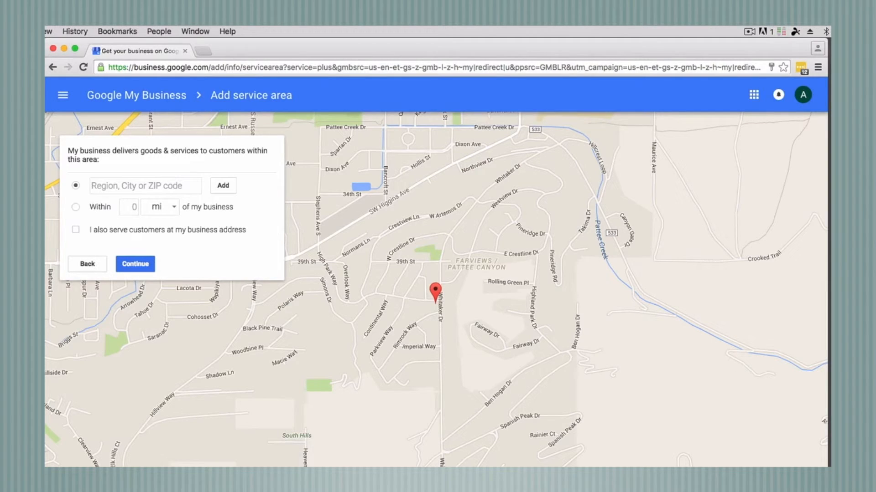
# Enter Missoula as the service region, then switch to a 10-mile radius around the business
pyautogui.click(112, 187)
pyautogui.write('Missoula')
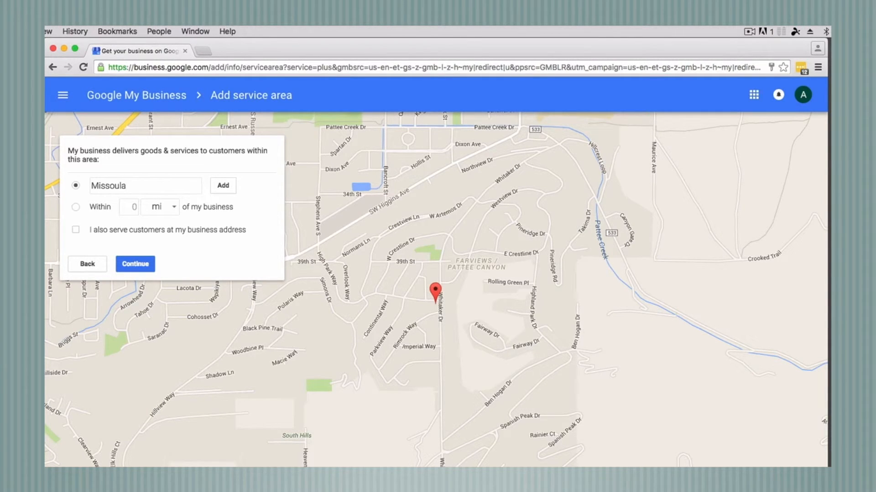
pyautogui.click(76, 208)
pyautogui.write('10')
pyautogui.click(144, 266)
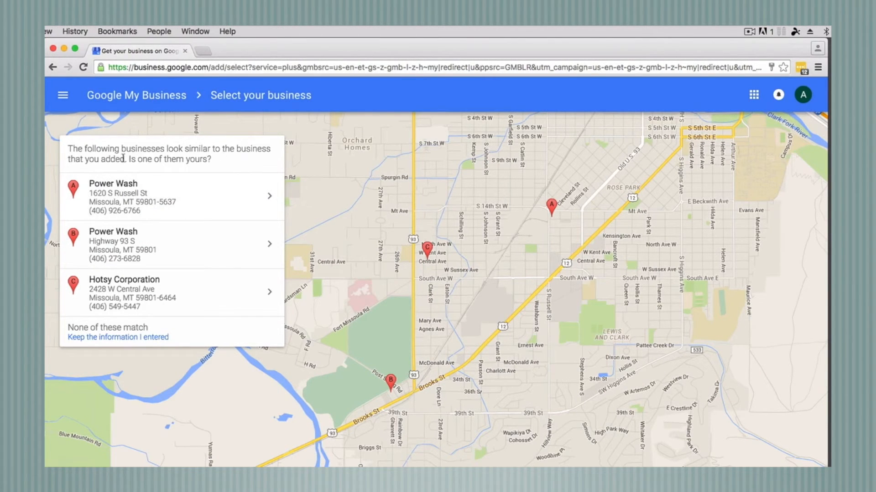
# Mark none of the three suggested businesses as a match, accept the authorization terms, and continue
pyautogui.click(116, 332)
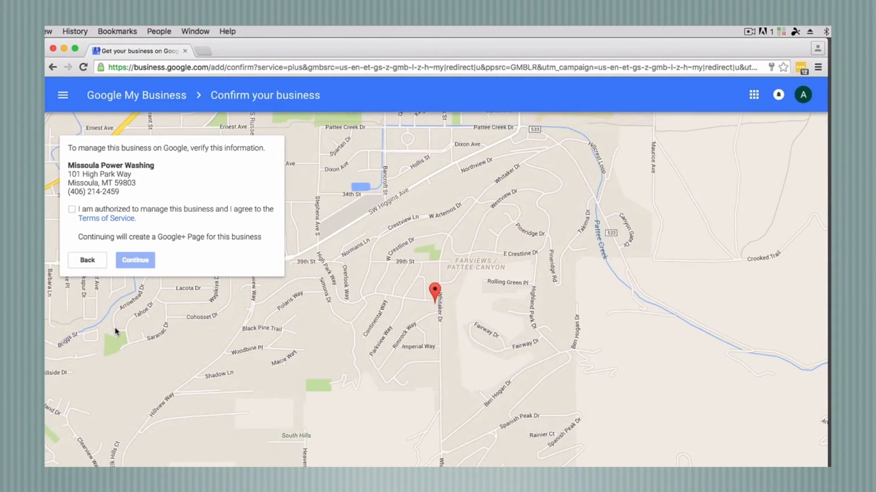
pyautogui.click(72, 210)
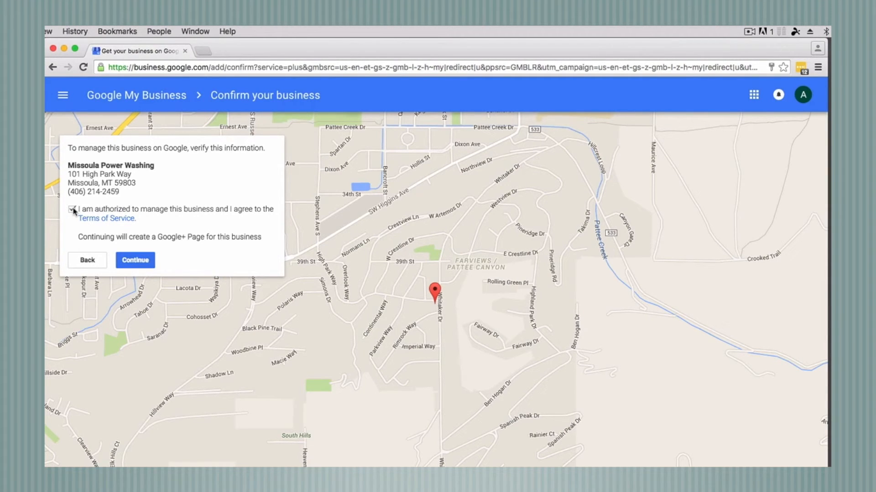
pyautogui.click(132, 264)
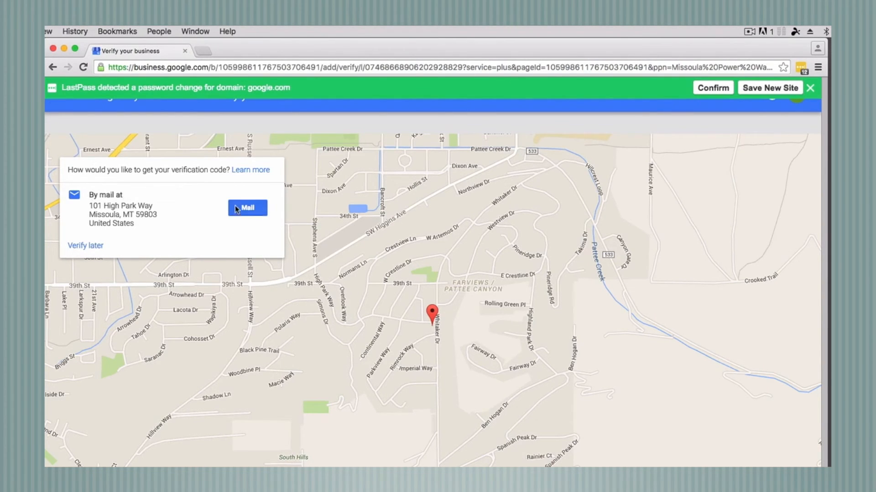
# Request the verification postcard by mail with a contact name filled in, then proceed to the dashboard
pyautogui.click(249, 210)
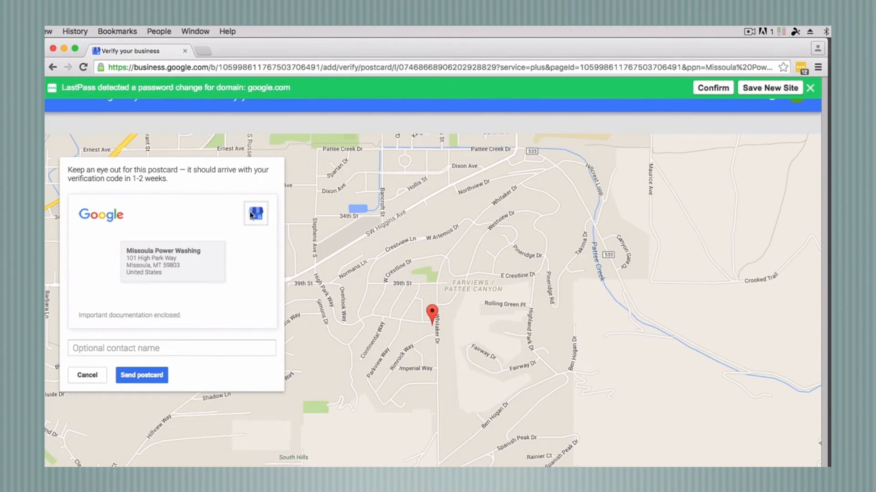
pyautogui.click(105, 352)
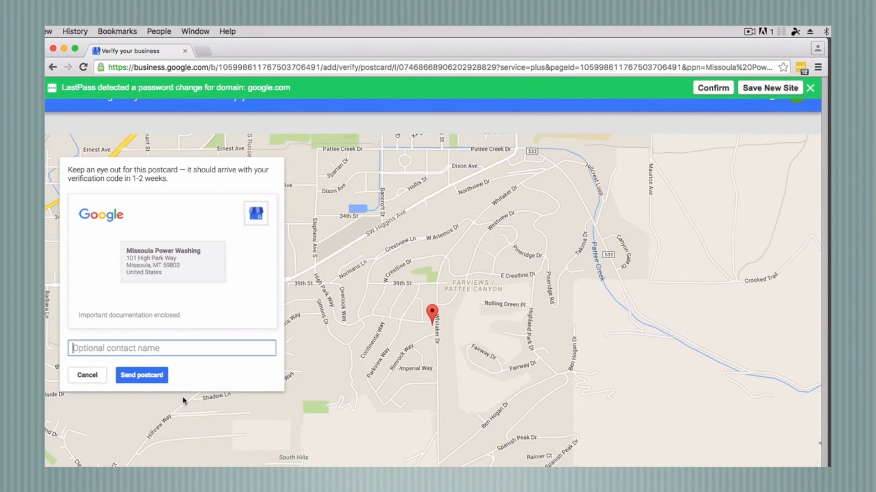
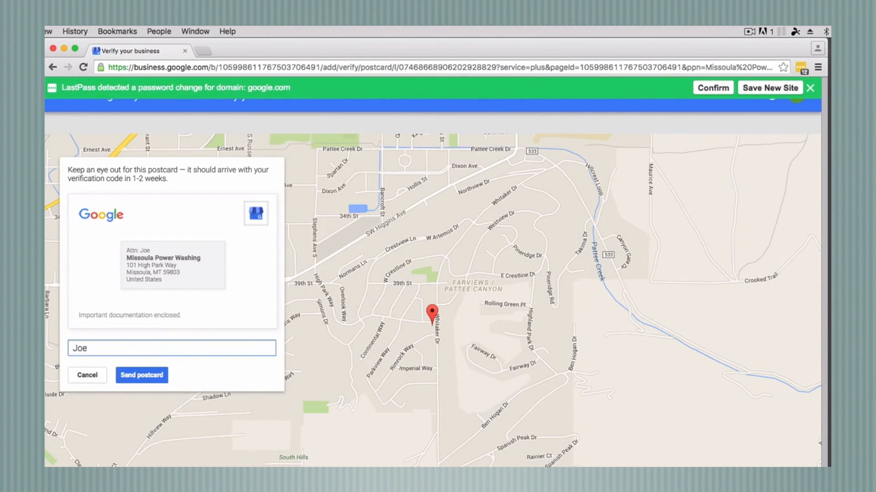
pyautogui.click(165, 375)
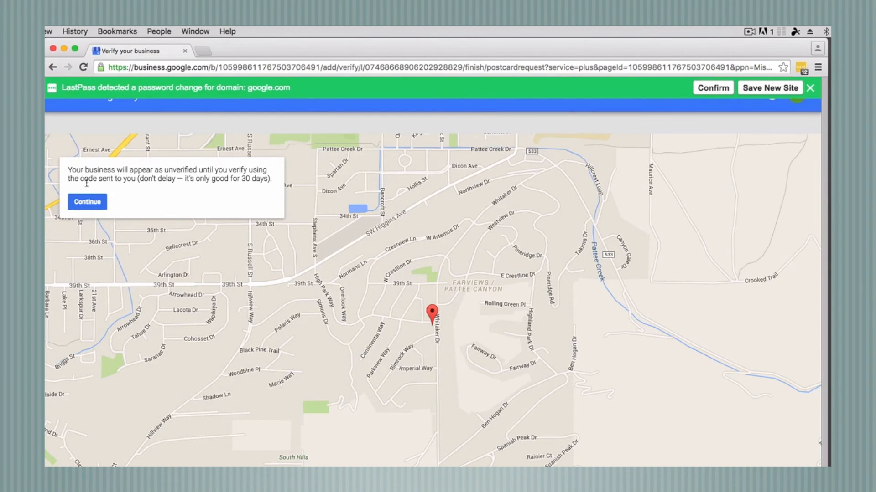
pyautogui.click(93, 204)
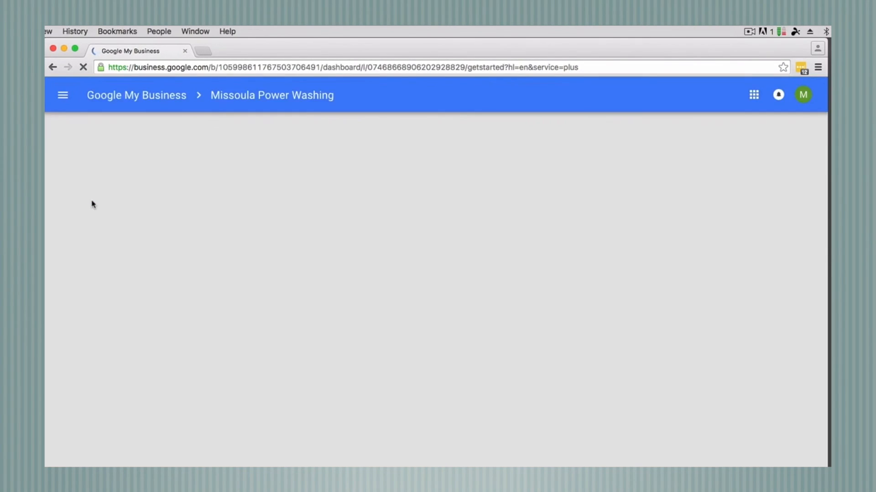